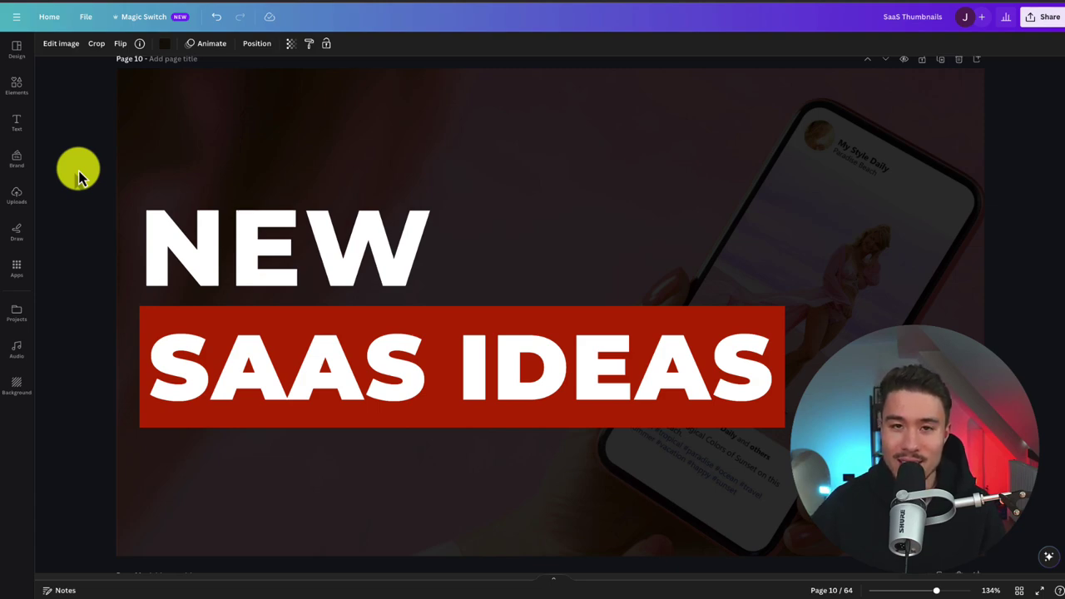
Advance the Canva deck to page 11, the YouTube Videos to Shorts AI slide
key(Page_Down)
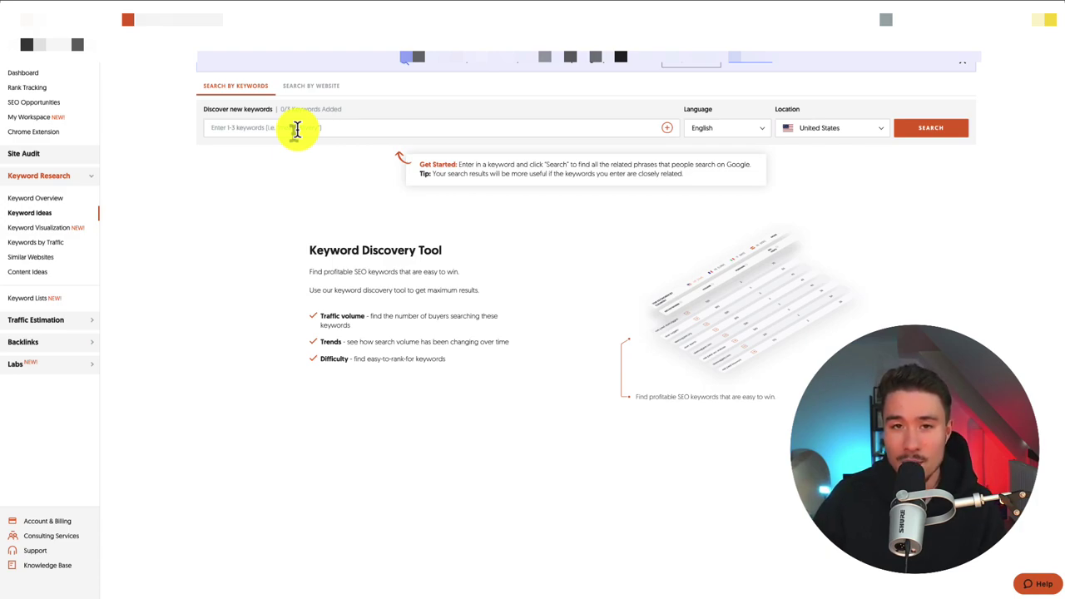
Search All Locations for 'youtube videos to shorts', 'youtube to instagram reels' and 'turn youtube video to shorts with ai'
text(youtub)
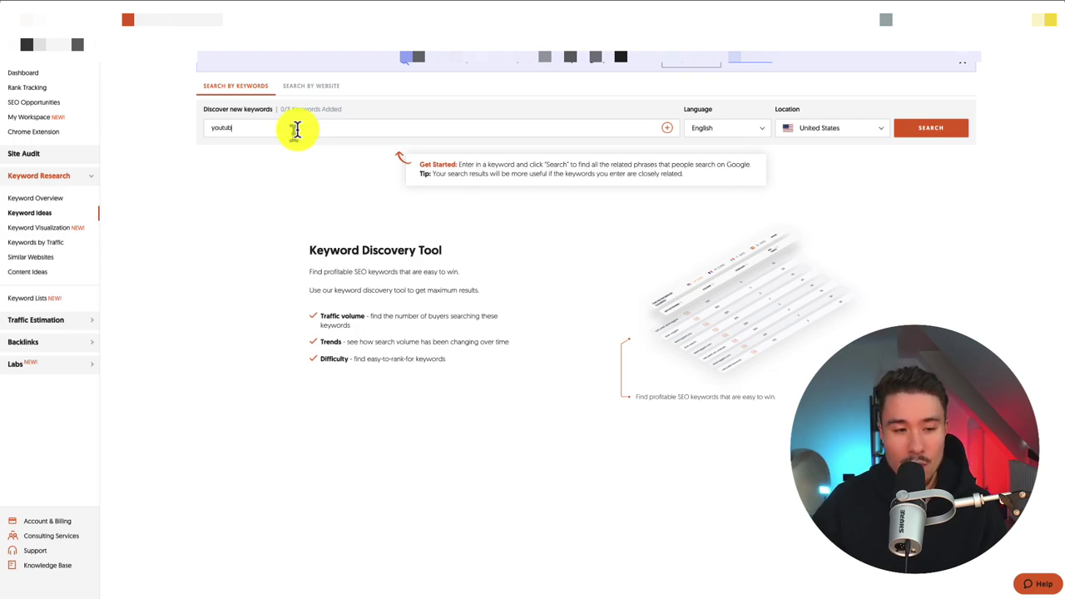
text(e videos to shorts)
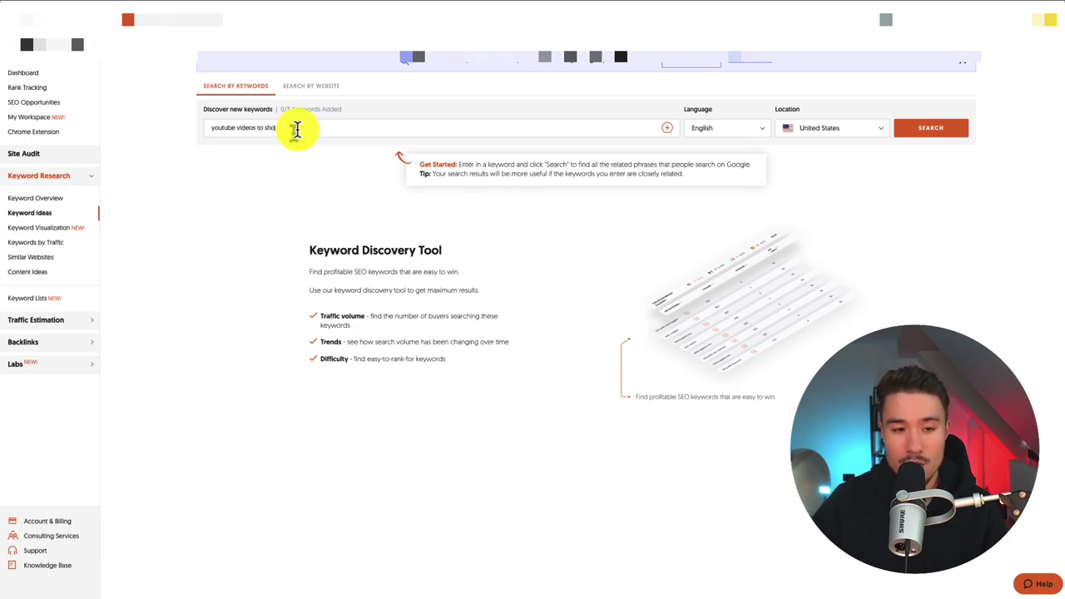
key(Return)
text(youtube to in)
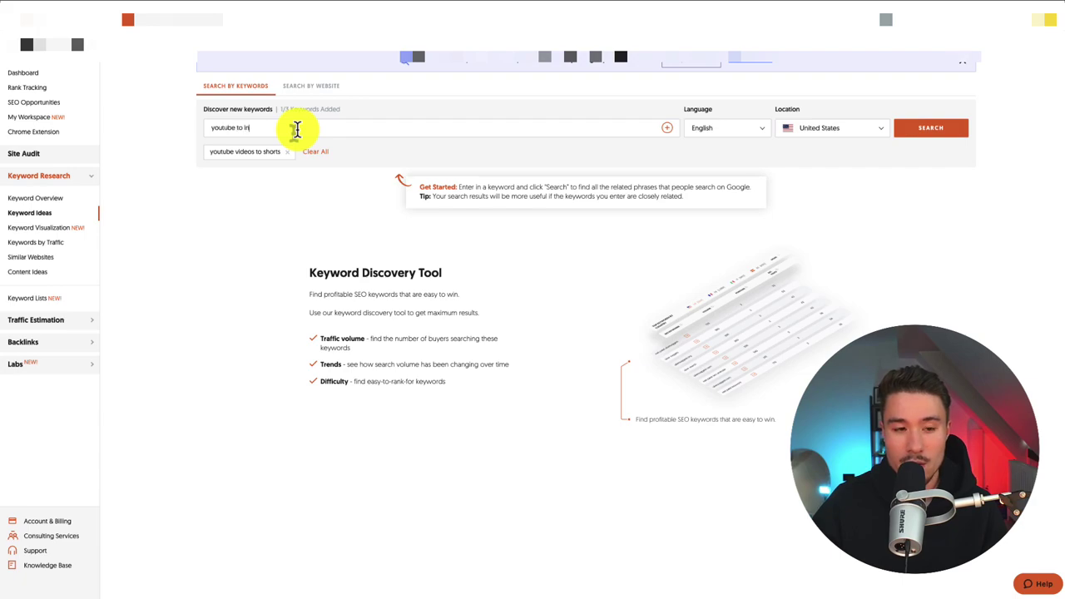
text(stagram reels)
key(Return)
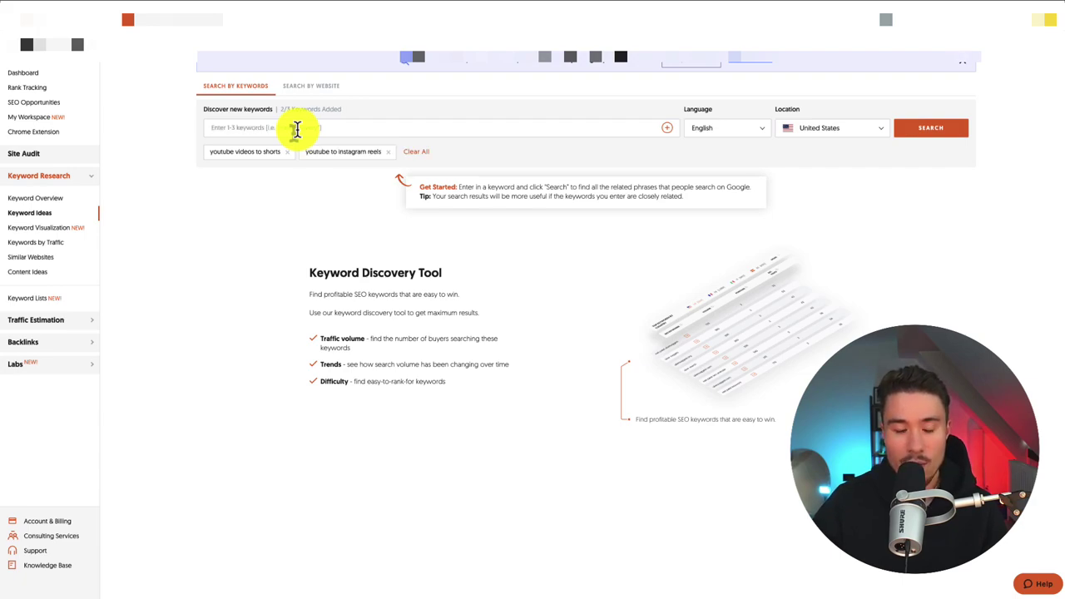
text(turn youtube v)
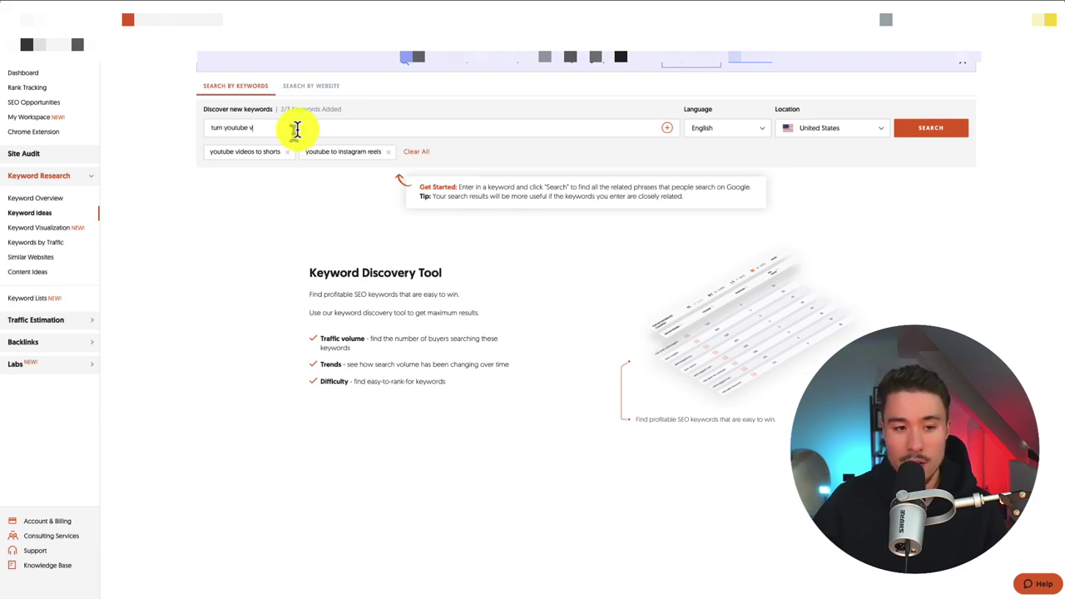
text(ideo to shorts with ai)
key(Return)
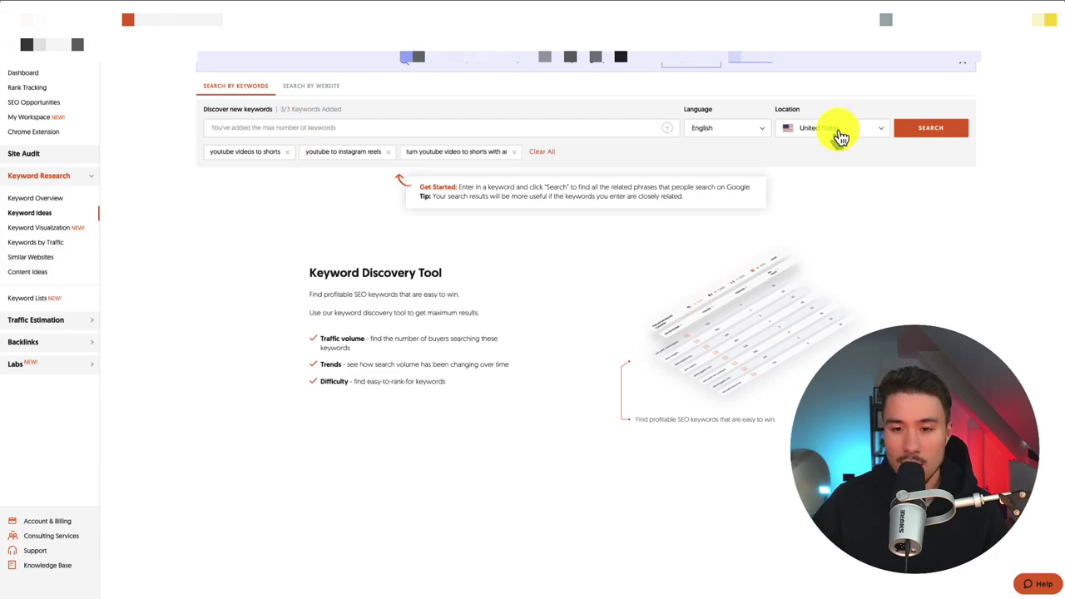
click(836, 136)
click(820, 174)
click(933, 143)
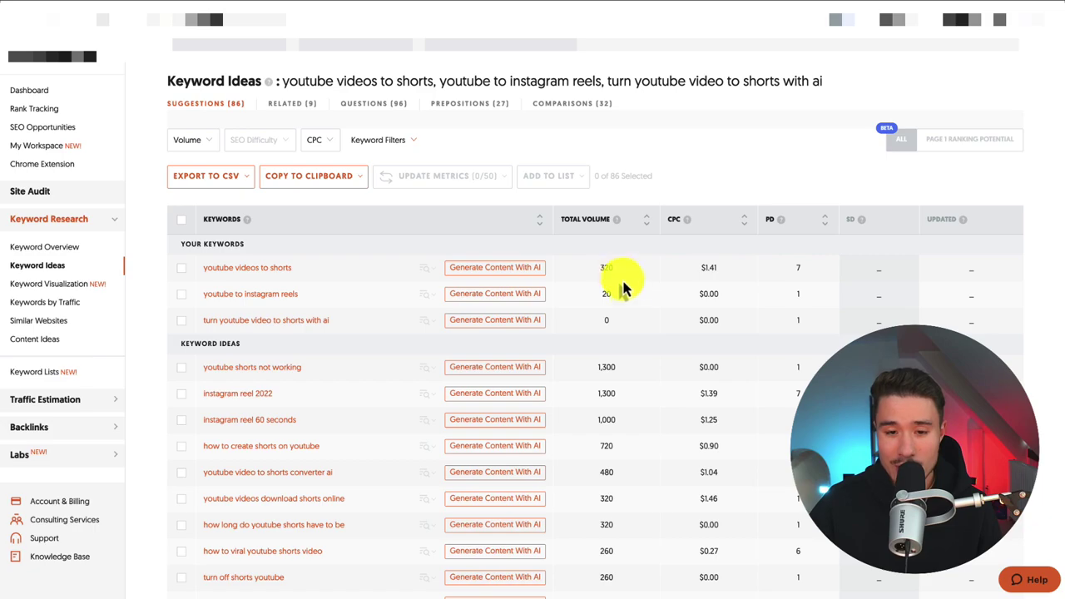
Scroll through the 86 keyword ideas, checking the volumes of 320, 20 and 0
scroll(639, 313, down, 1)
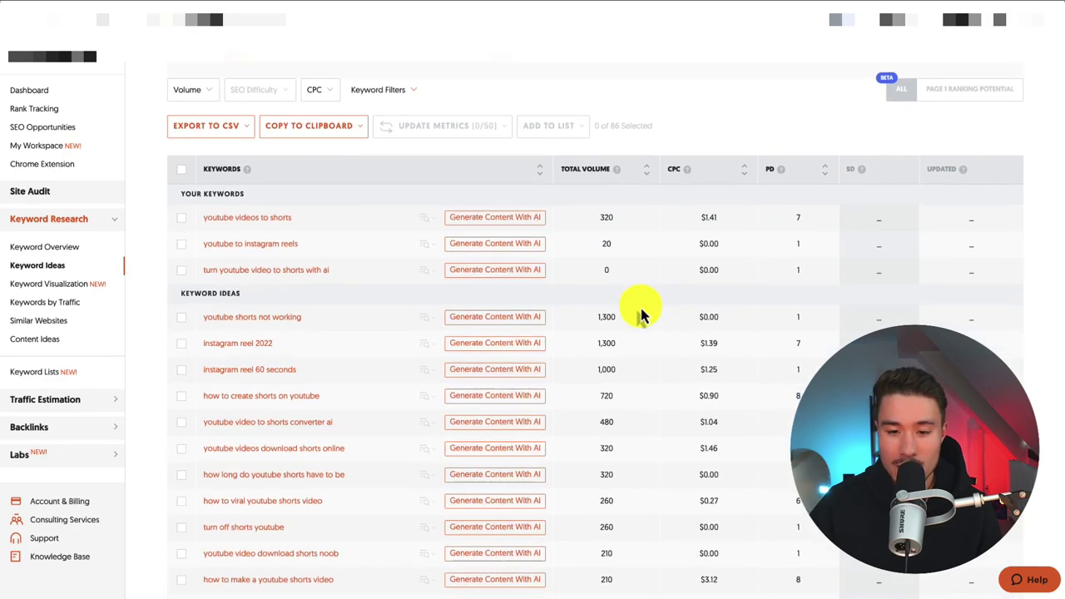
scroll(499, 307, down, 4)
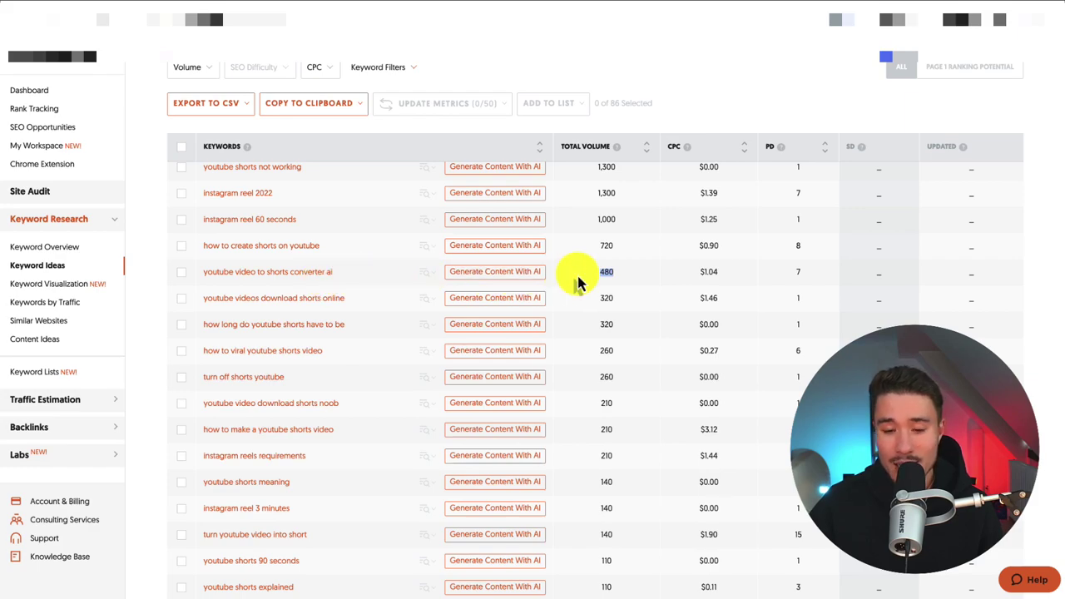
scroll(235, 448, down, 2)
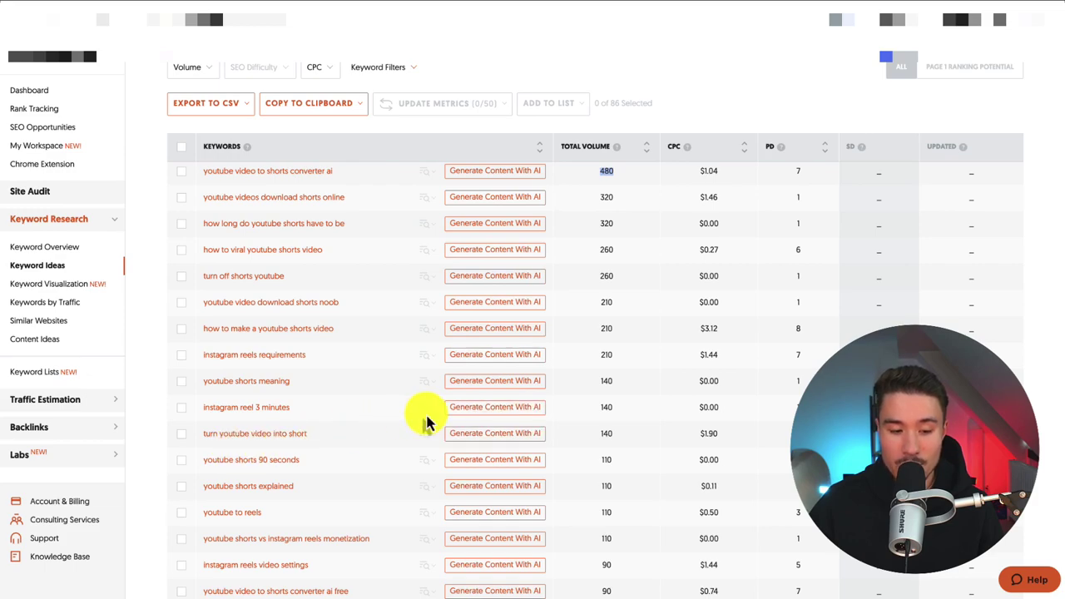
scroll(424, 423, up, 5)
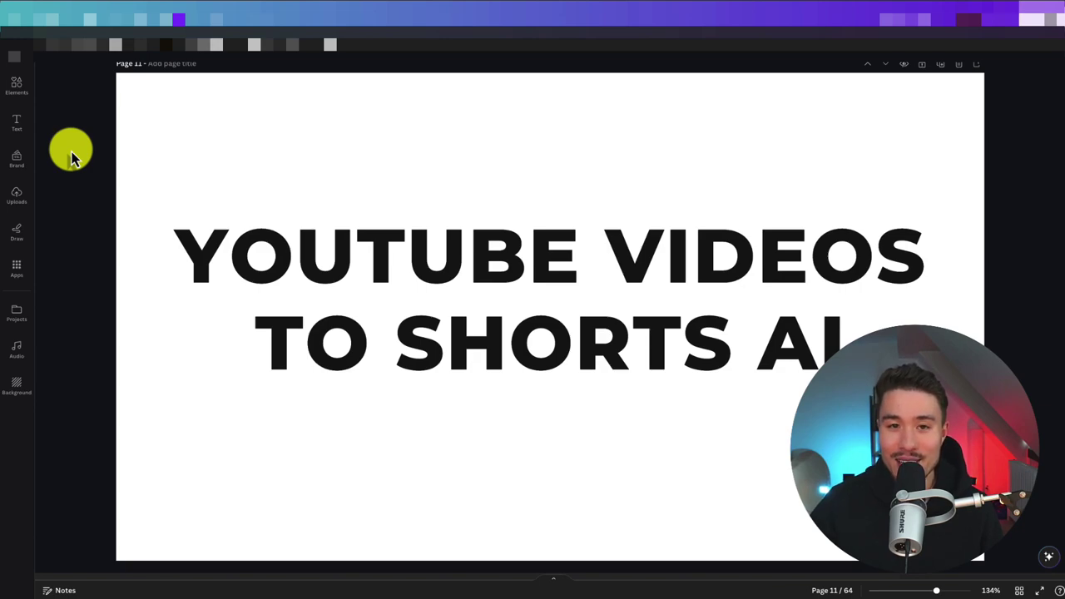
Advance the Canva deck to page 12, the Social Media AI Carousels slide
key(Page_Down)
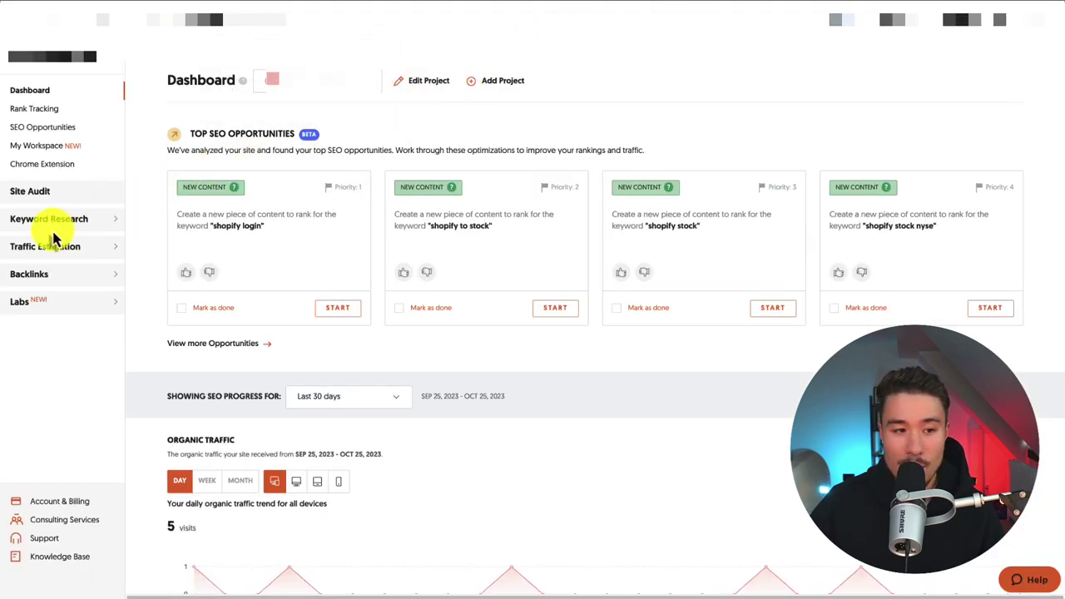
Run a Keyword Ideas search for 'Social media AI carousels' across All Locations
click(60, 221)
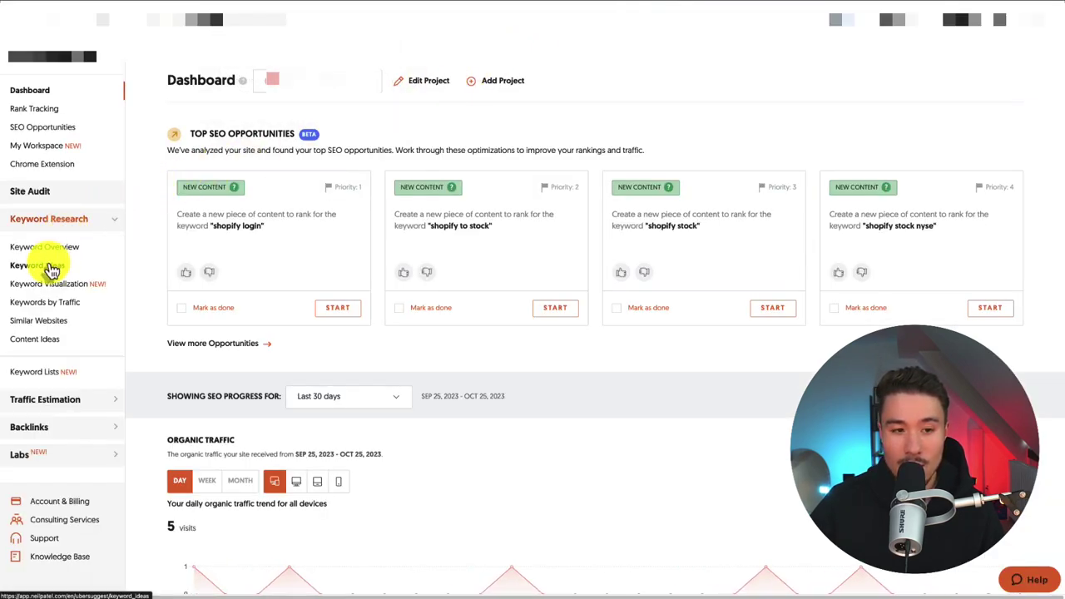
click(52, 269)
click(270, 162)
text(Social media AI carousels)
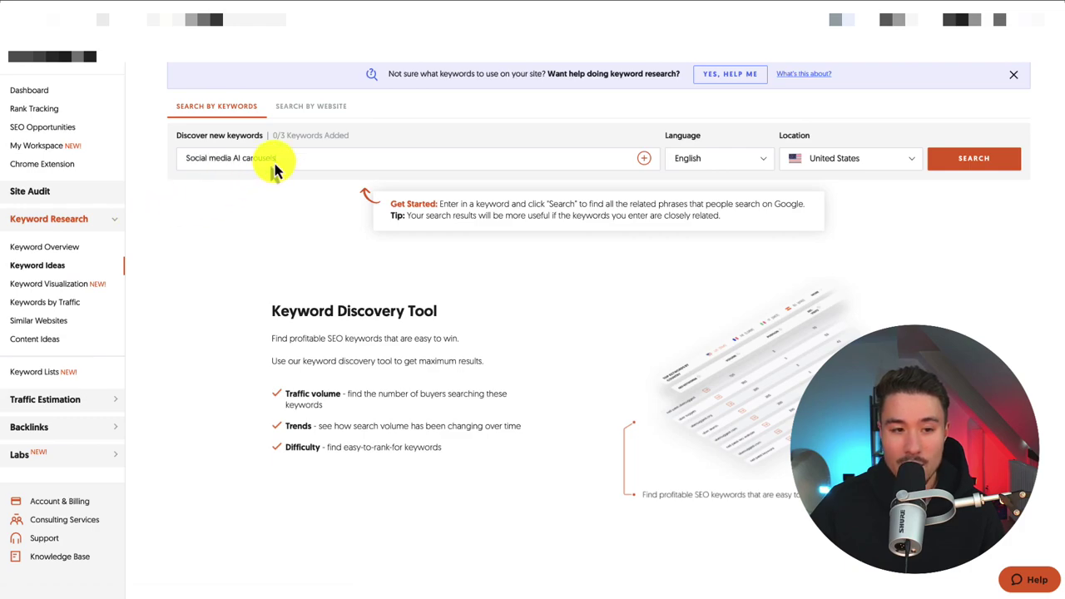
click(907, 168)
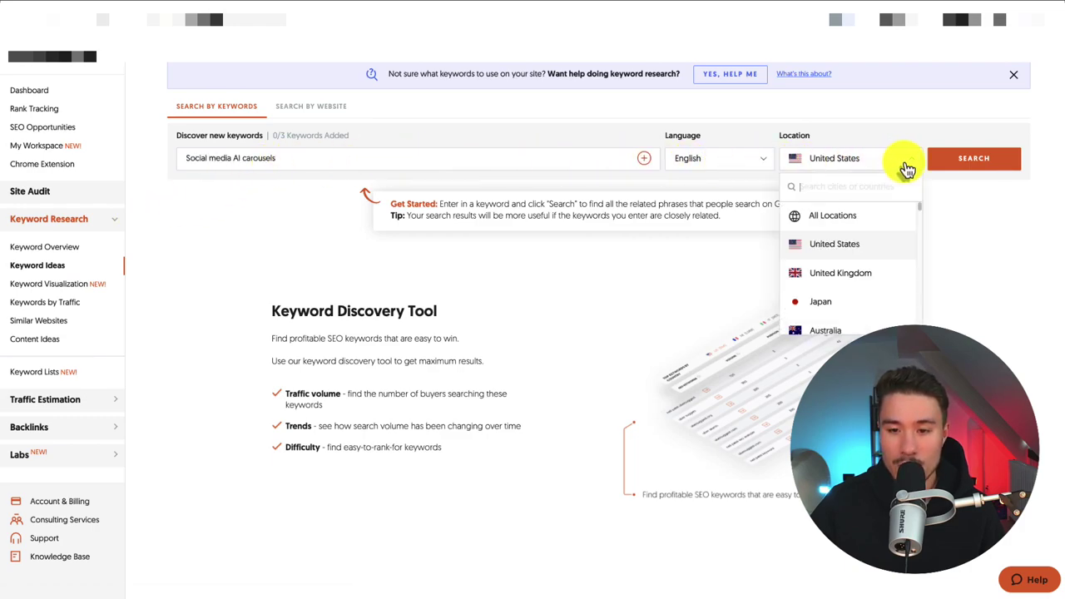
click(846, 219)
click(972, 158)
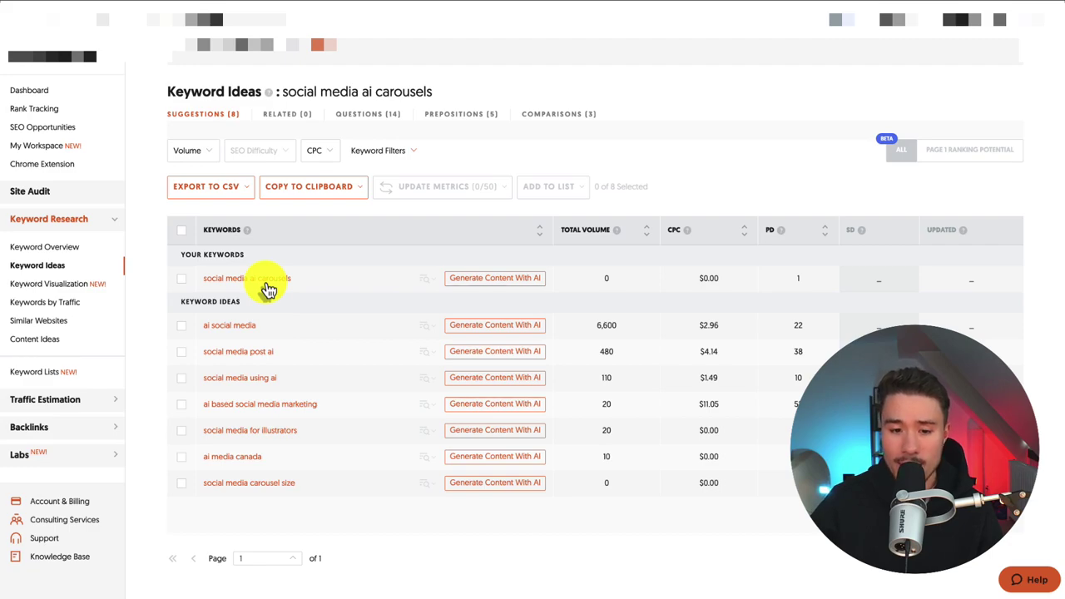
Highlight the 6,600 volume for 'ai social media' and 480 for 'social media post ai'
double_click(616, 331)
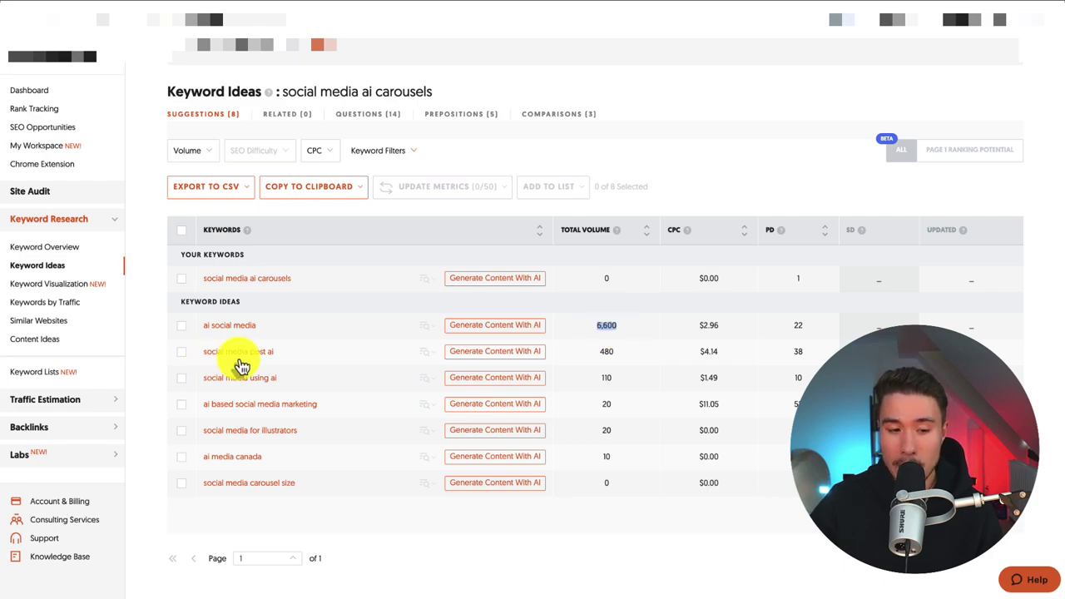
drag(582, 351, 624, 358)
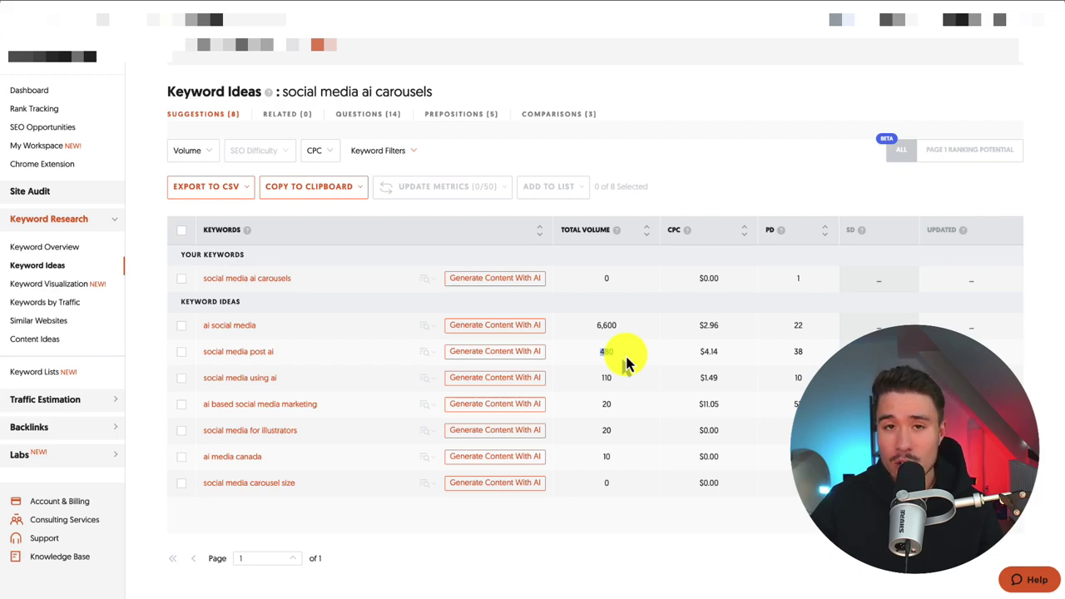
scroll(626, 363, up, 2)
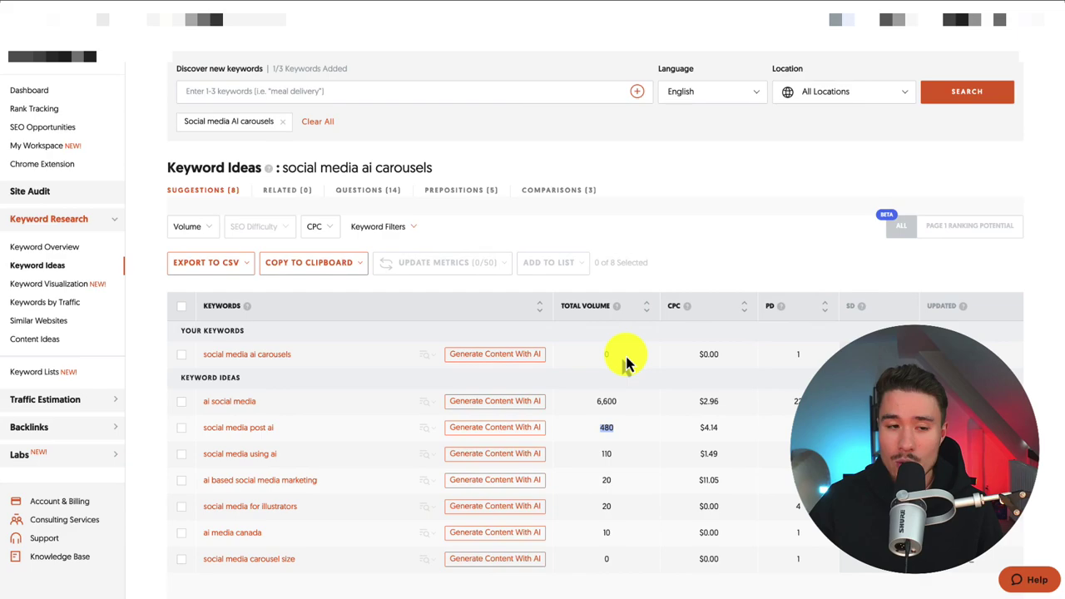
scroll(626, 364, up, 1)
scroll(626, 363, up, 1)
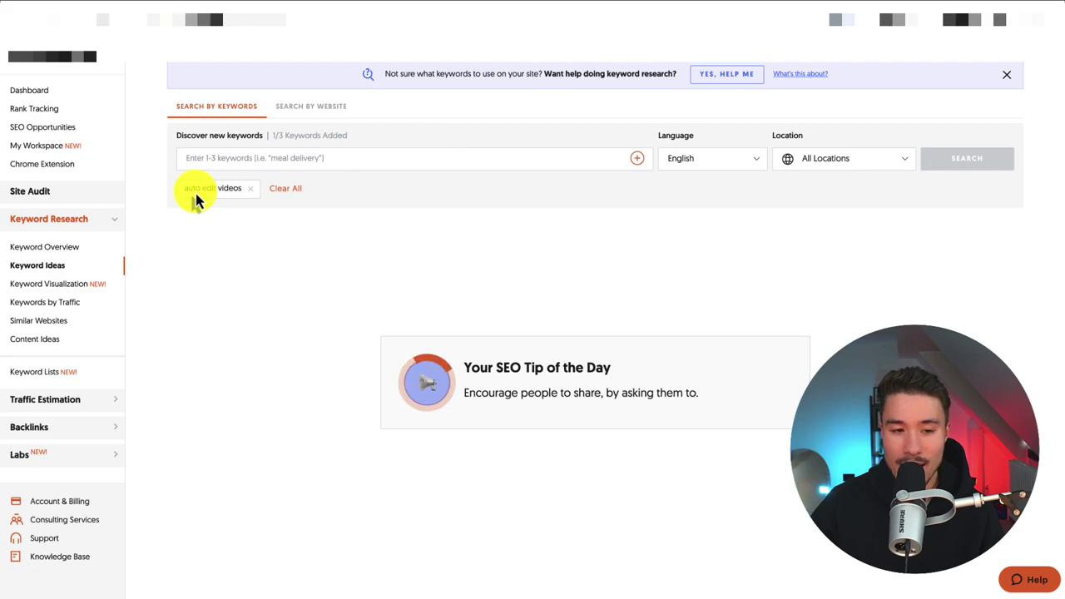
Highlight the 1,300 volume for 'auto edit videos' and compare it with 33,100
scroll(319, 180, down, 2)
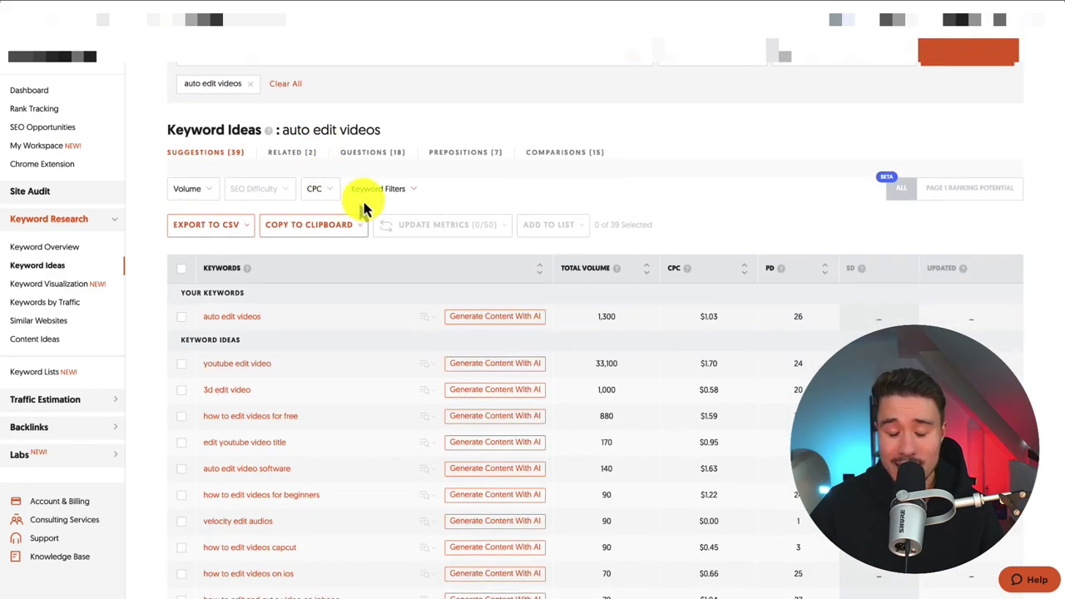
double_click(607, 316)
scroll(393, 336, down, 1)
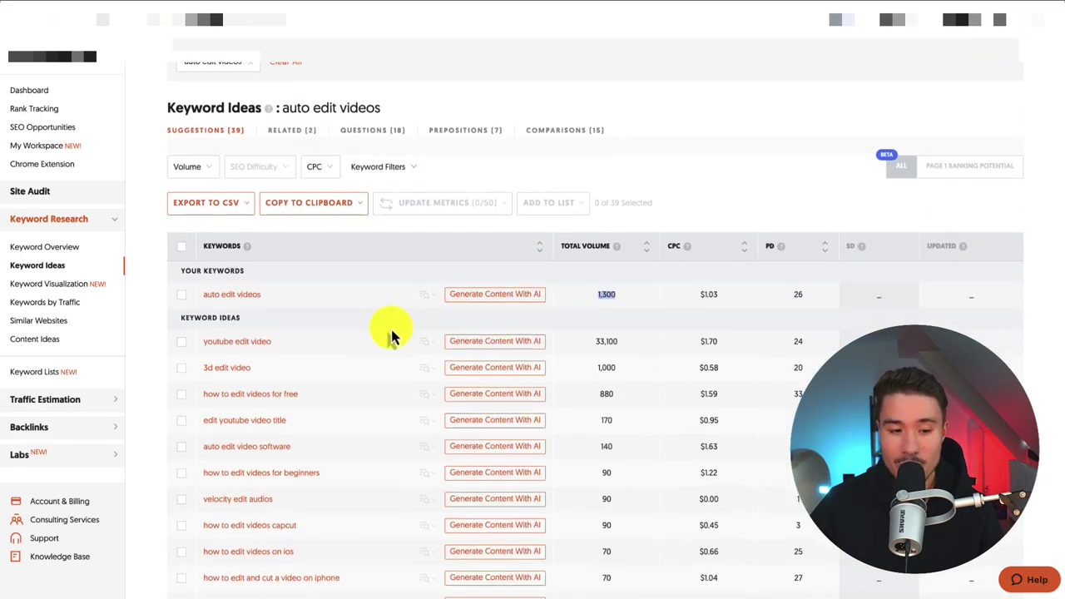
scroll(393, 336, down, 2)
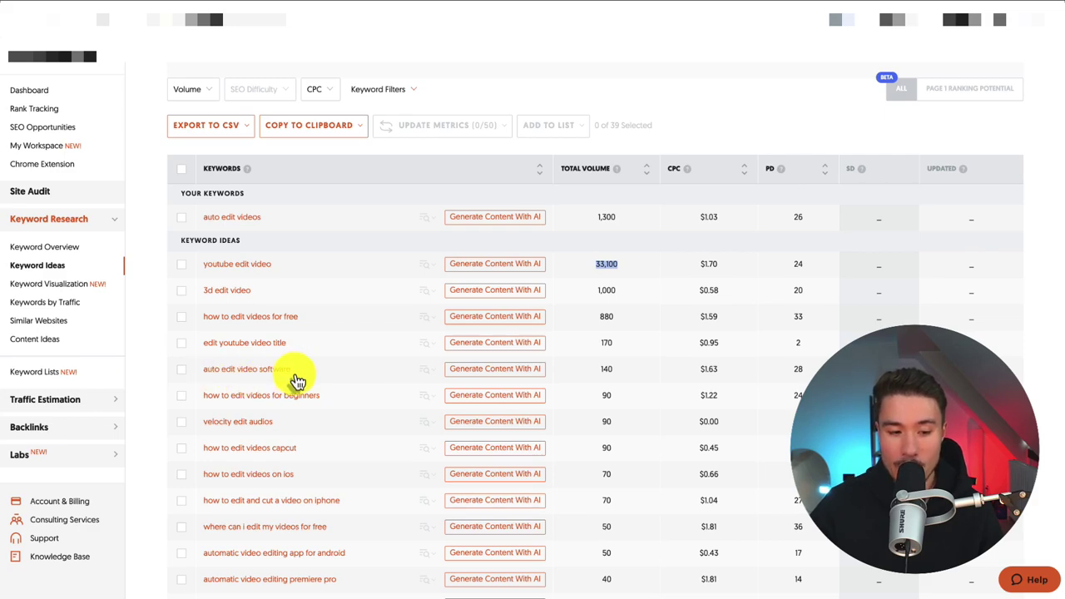
scroll(297, 382, up, 3)
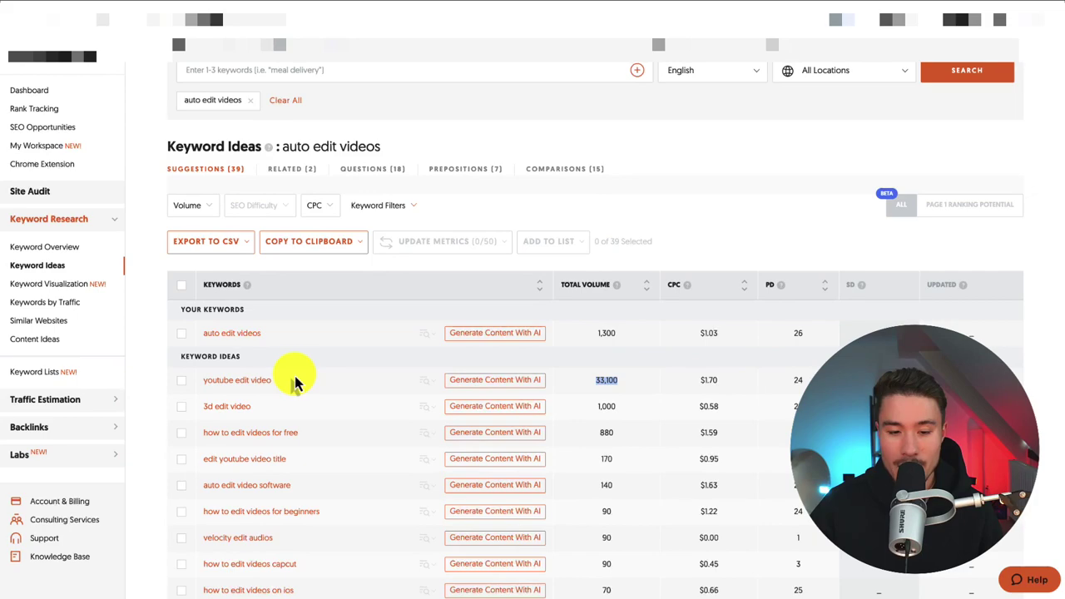
click(609, 339)
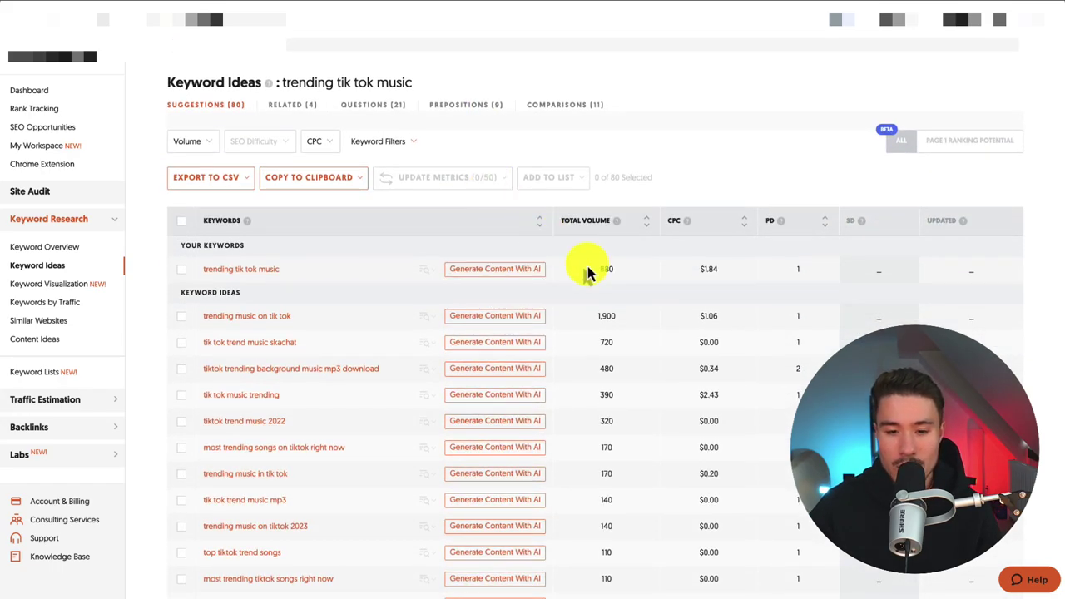
Highlight the 1,900 volume for 'trending music on tik tok' and scroll the list
scroll(615, 279, down, 1)
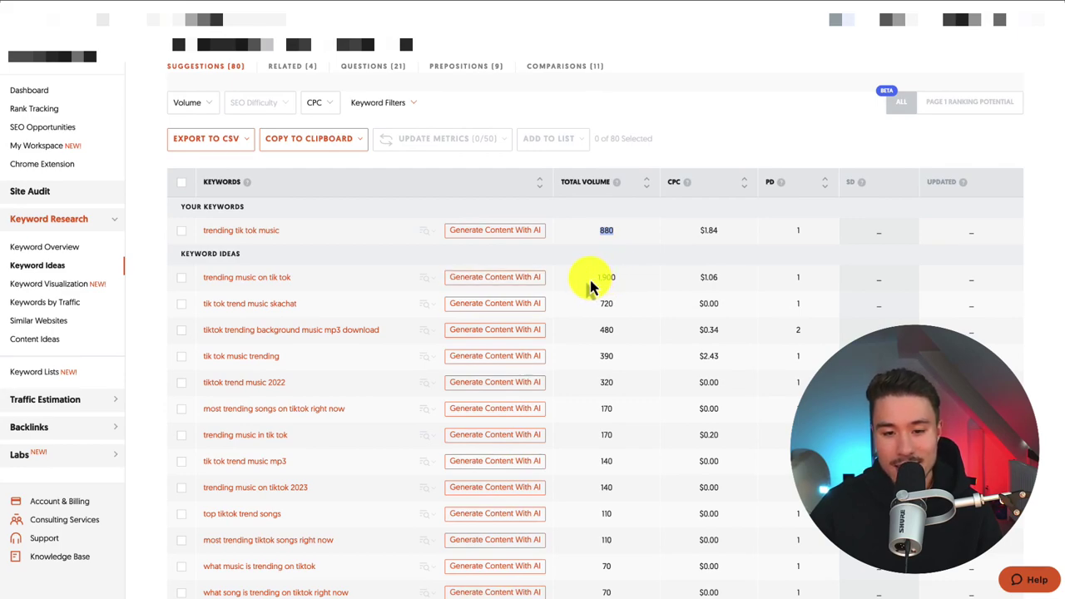
drag(589, 286, 639, 286)
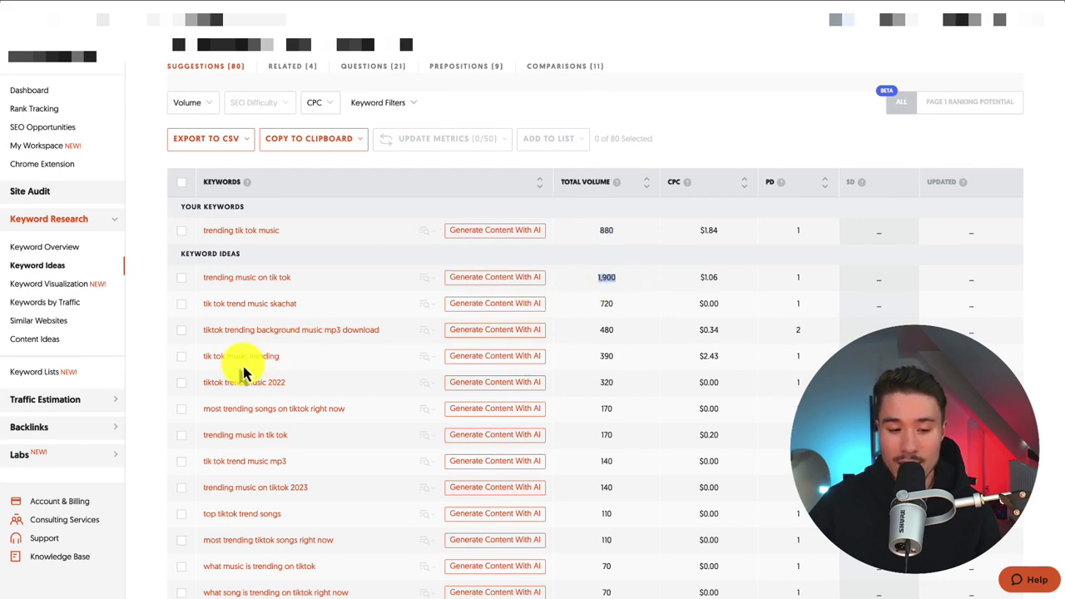
scroll(333, 374, down, 1)
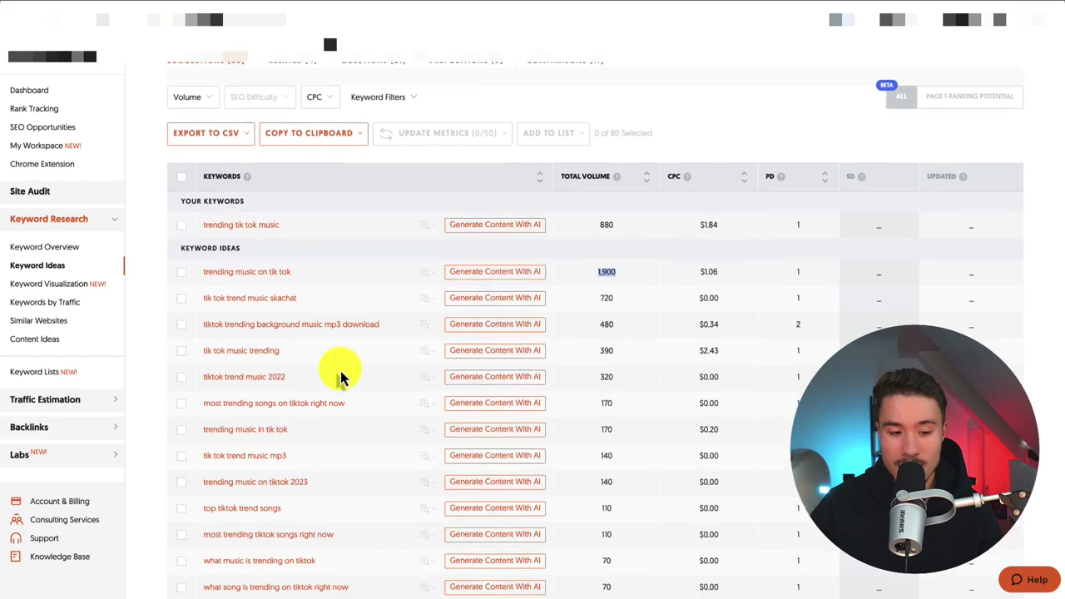
scroll(343, 376, down, 3)
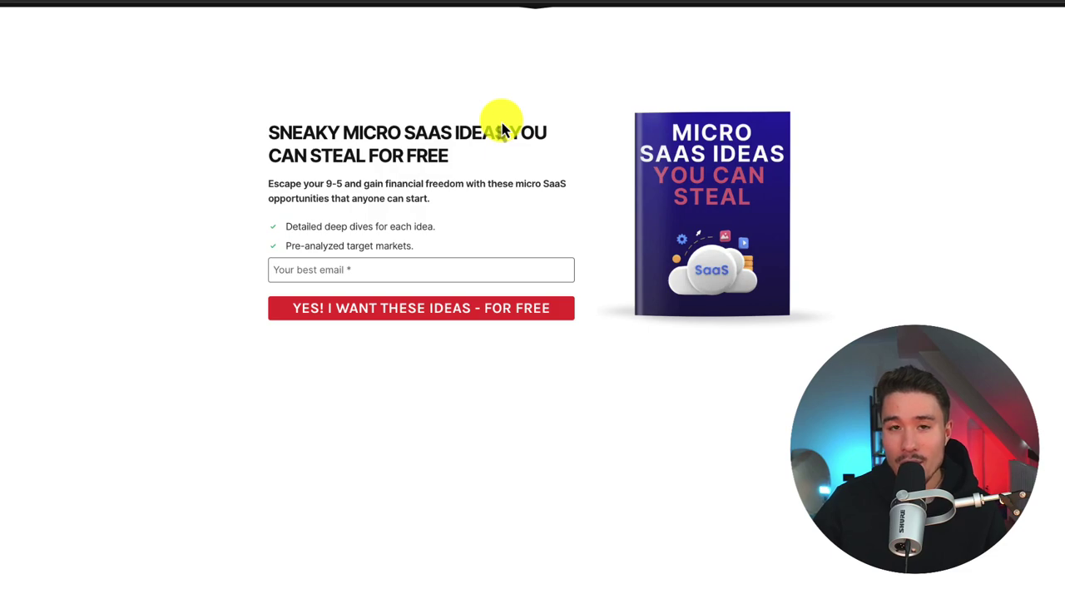
Focus the email field on the free Micro SaaS ideas signup page
click(428, 267)
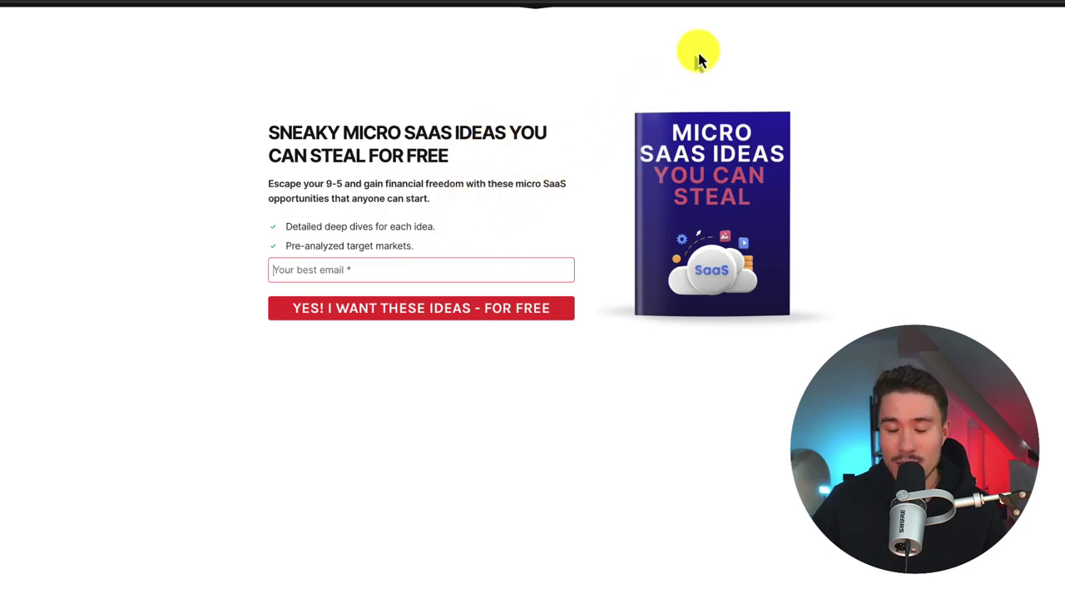